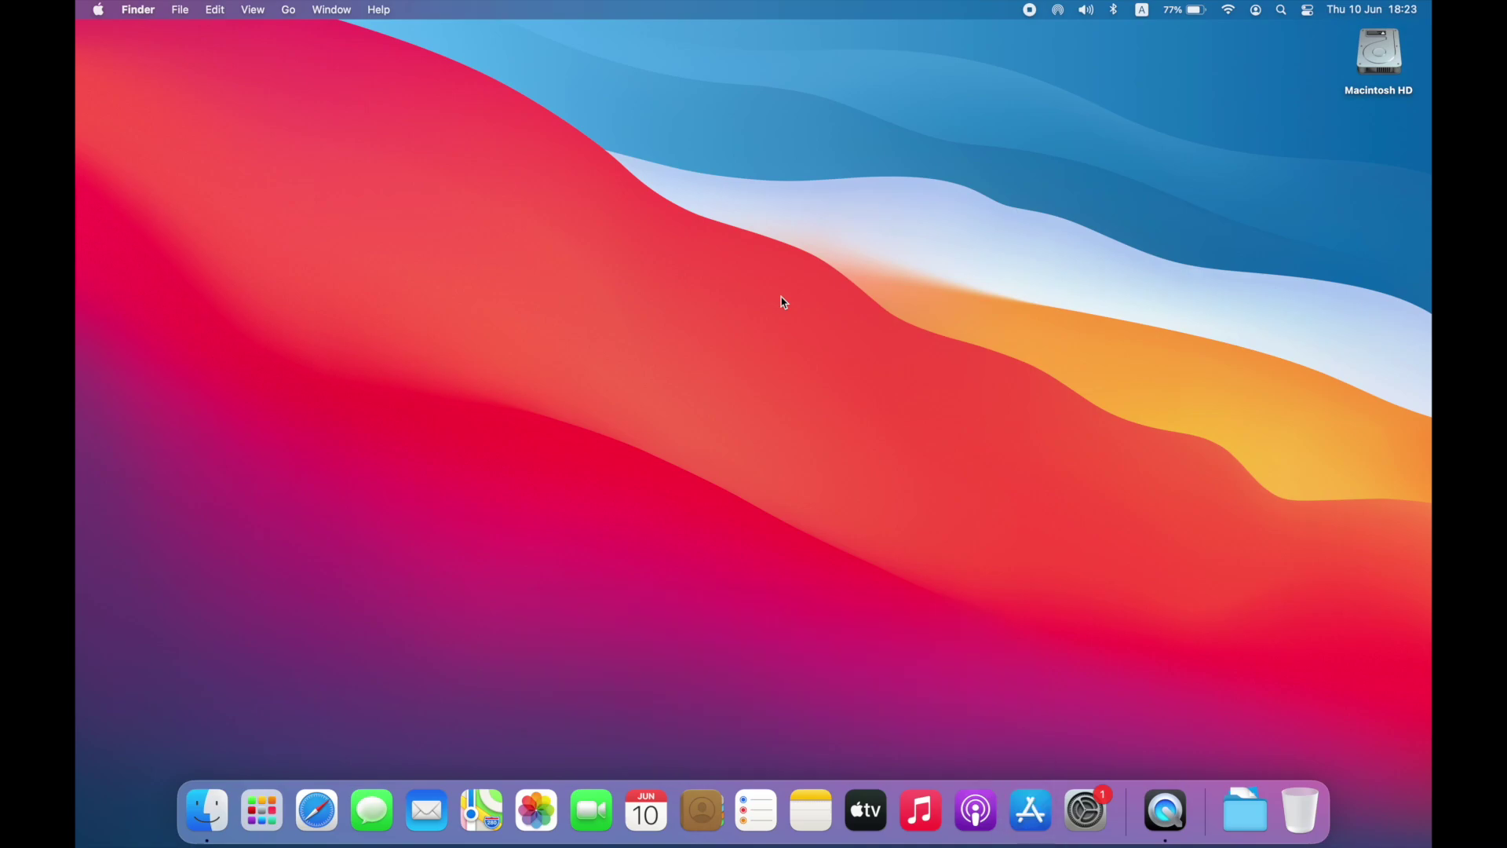
Step: Check the installed macOS version in About This Mac and browse the installed apps
{"action": "left_click", "coordinate": [98, 10]}
{"action": "left_click", "coordinate": [141, 32]}
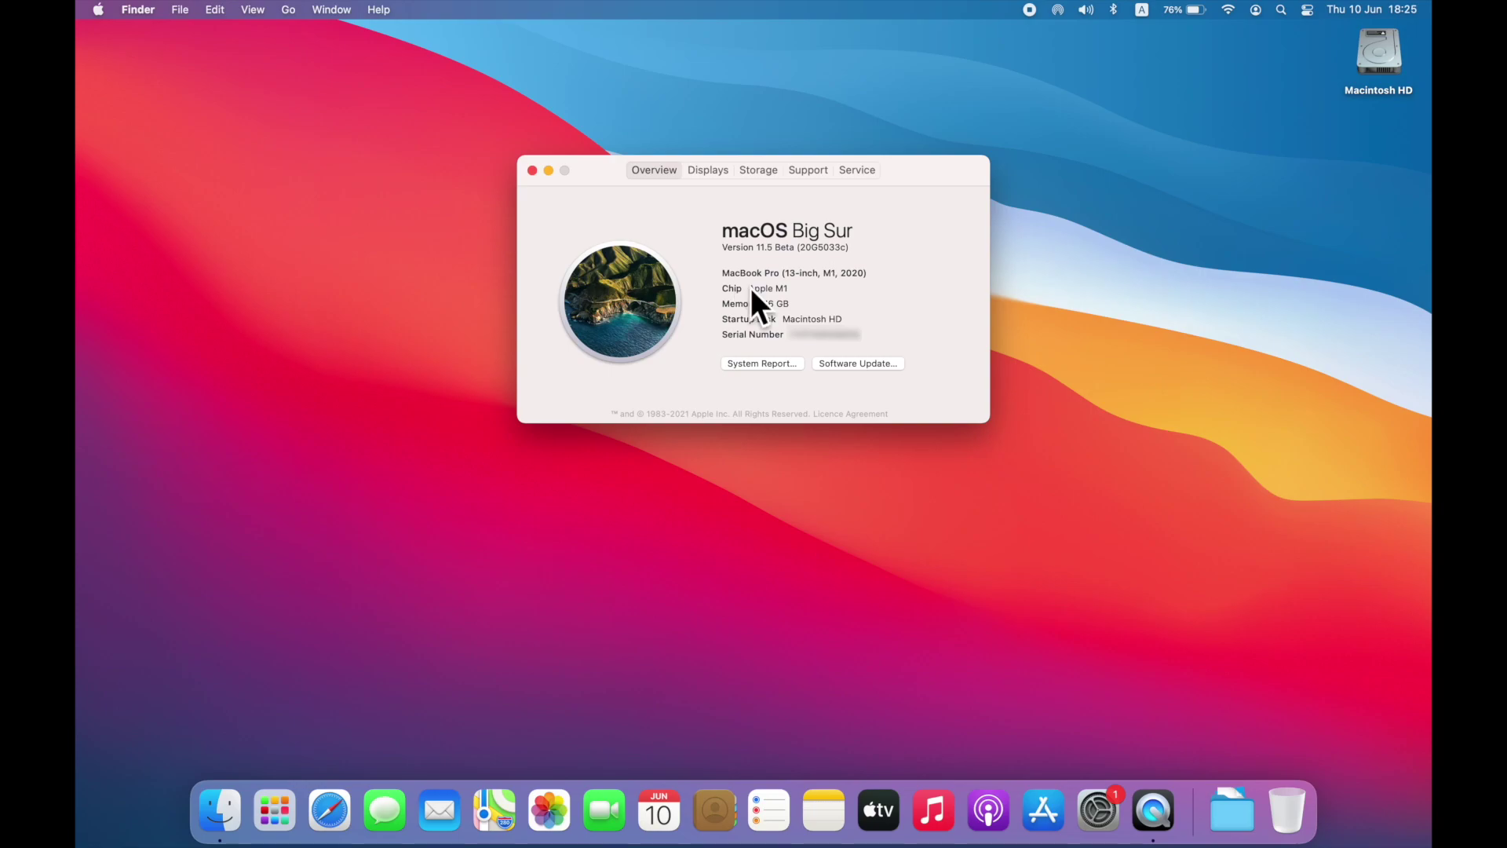
{"action": "left_click", "coordinate": [531, 170]}
{"action": "left_click", "coordinate": [274, 810]}
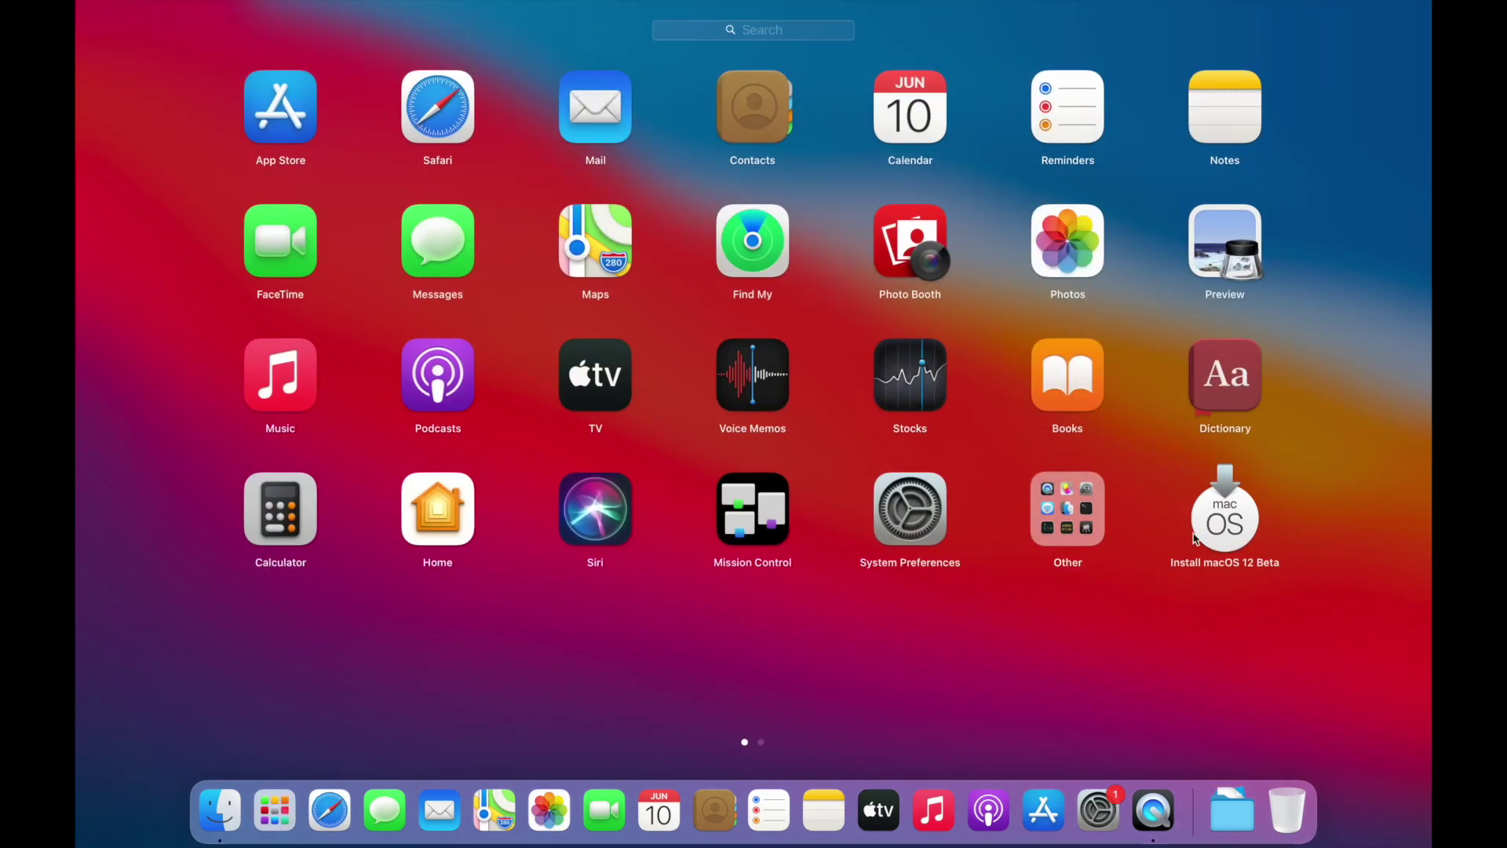
{"action": "left_click", "coordinate": [1105, 734]}
Step: Start the macOS 12 Beta upgrade from Software Update and dismiss the Rosetta 2 alert
{"action": "left_click", "coordinate": [1096, 810]}
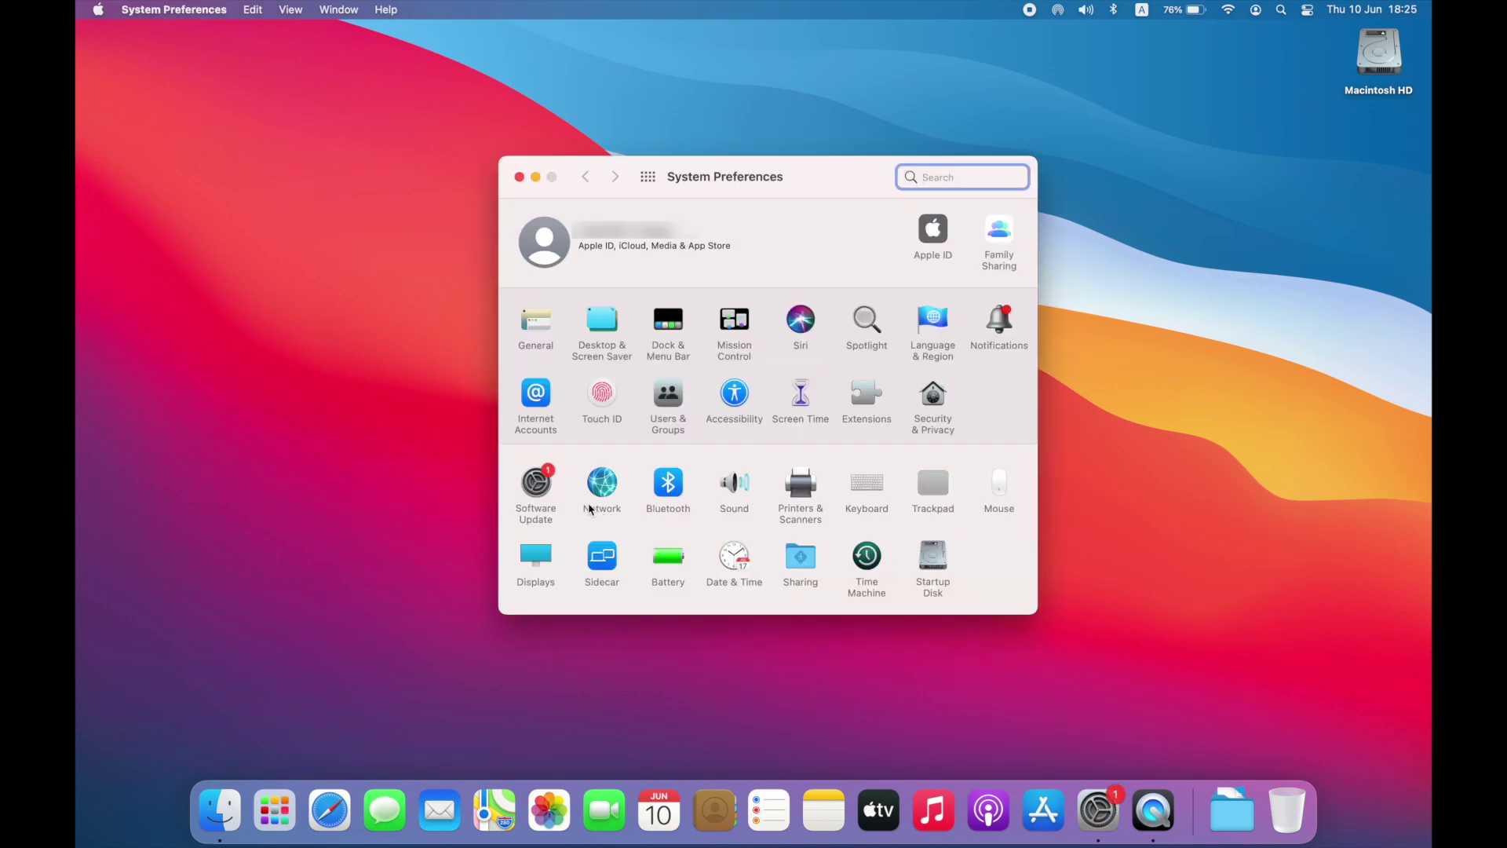
{"action": "left_click", "coordinate": [539, 486]}
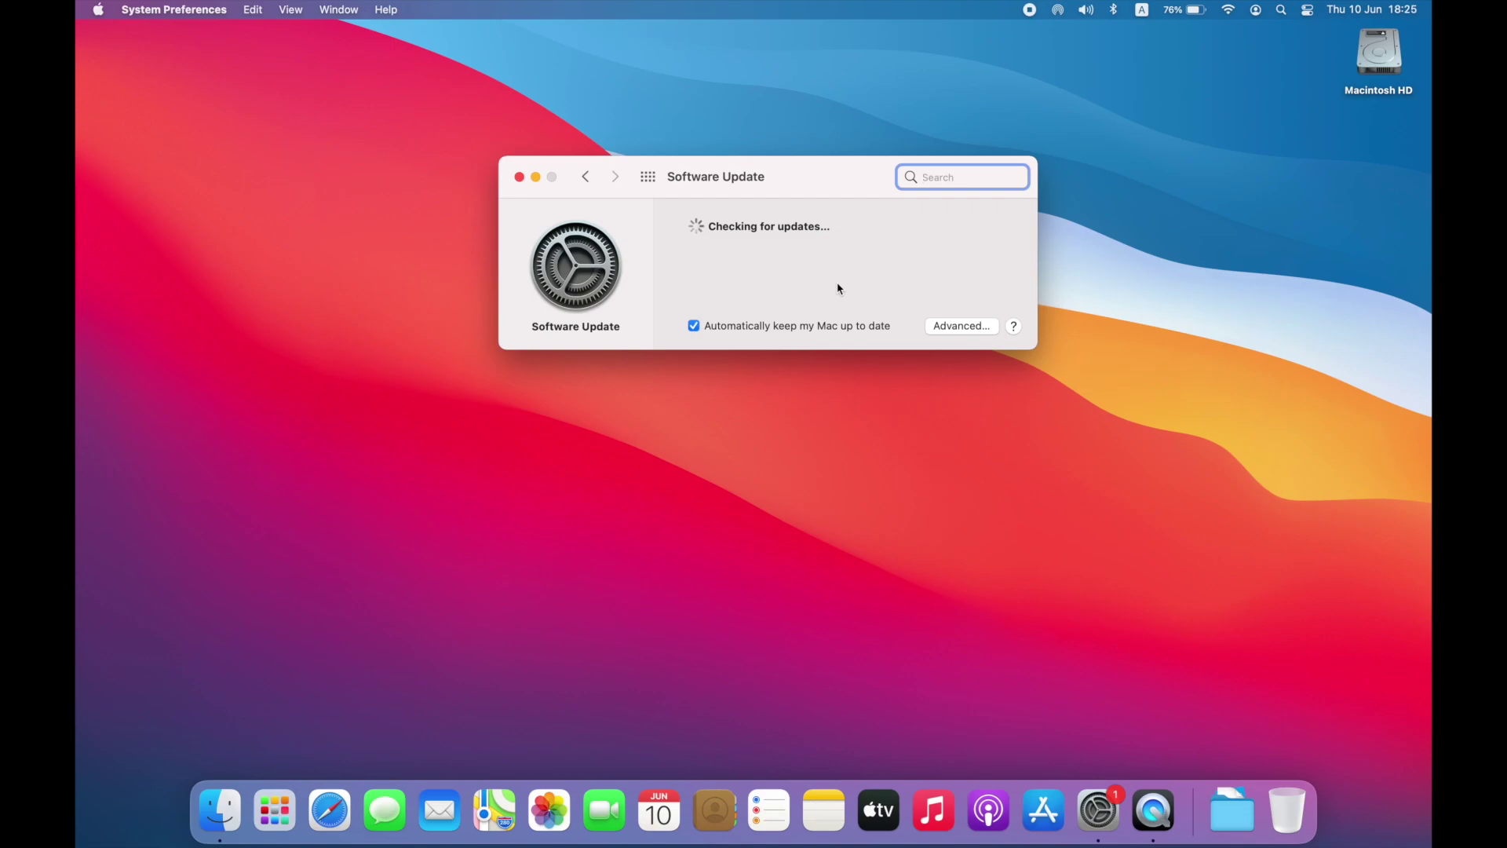
{"action": "left_click", "coordinate": [970, 250]}
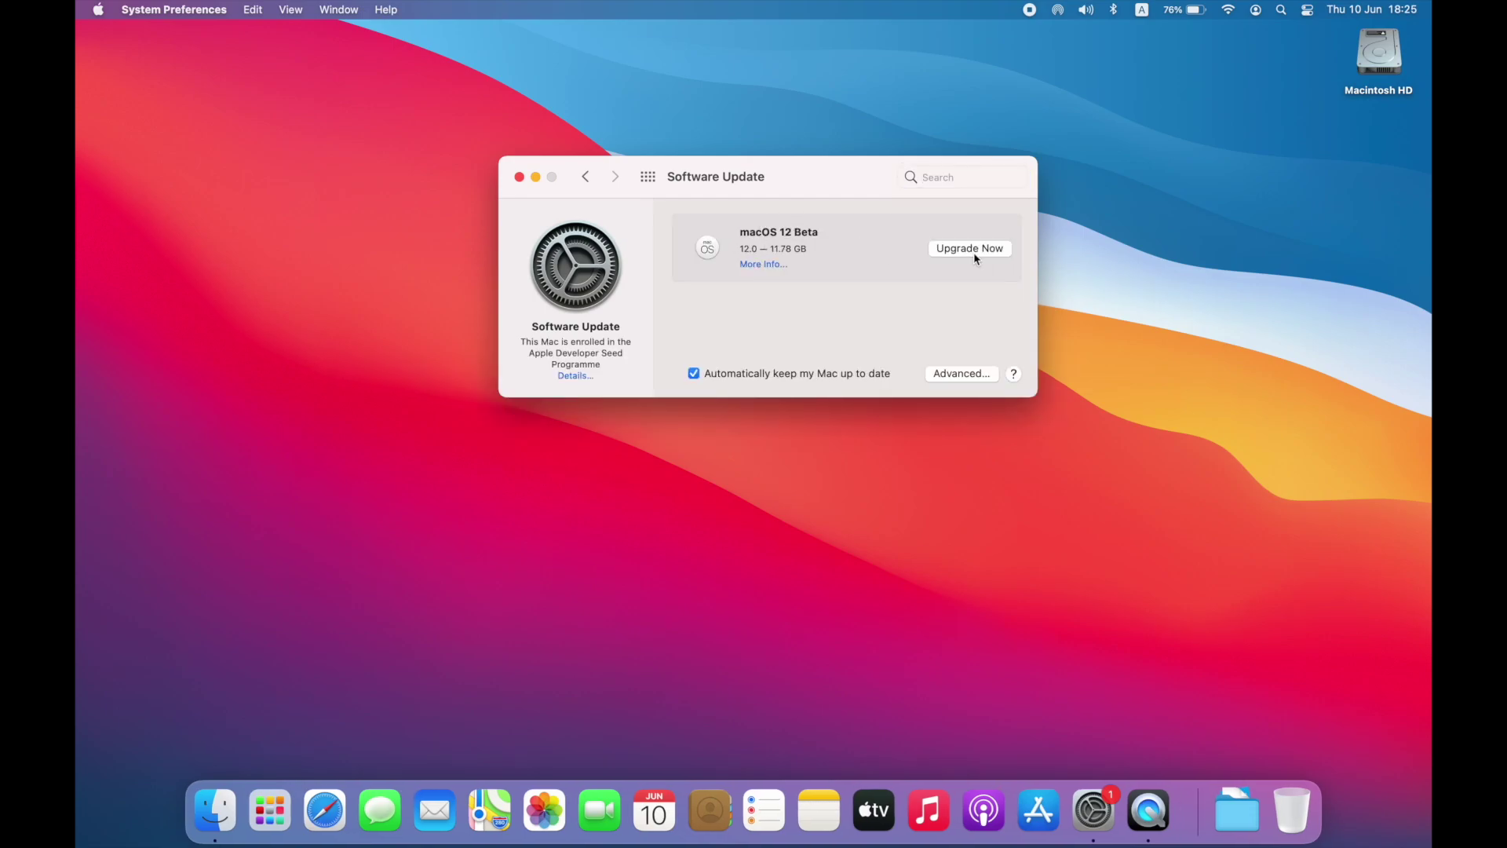
{"action": "left_click", "coordinate": [759, 306]}
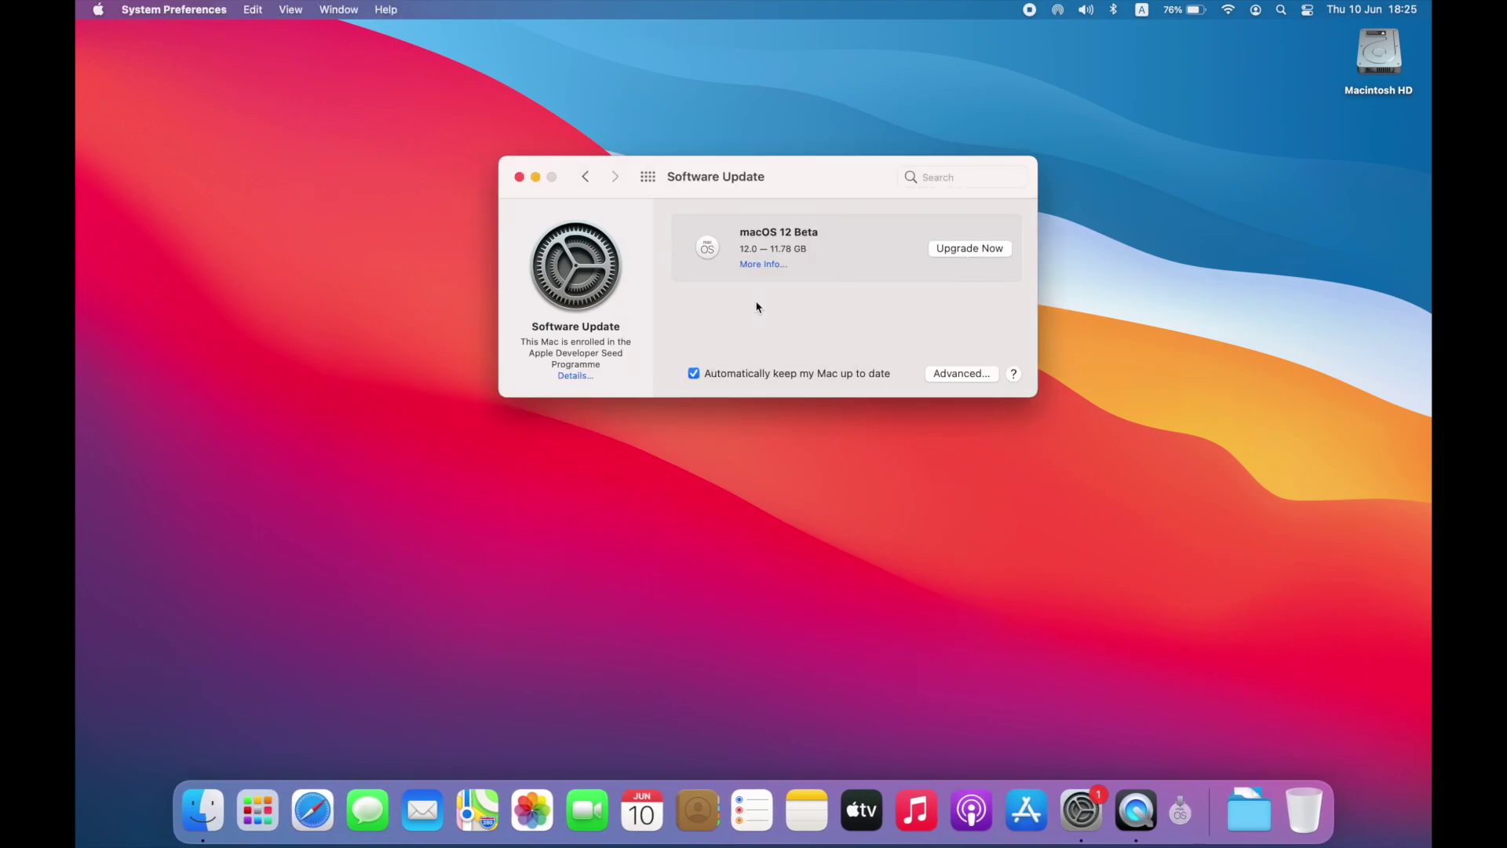
Step: Close Software Update and bring up the Applications folder in Finder
{"action": "left_click", "coordinate": [520, 176]}
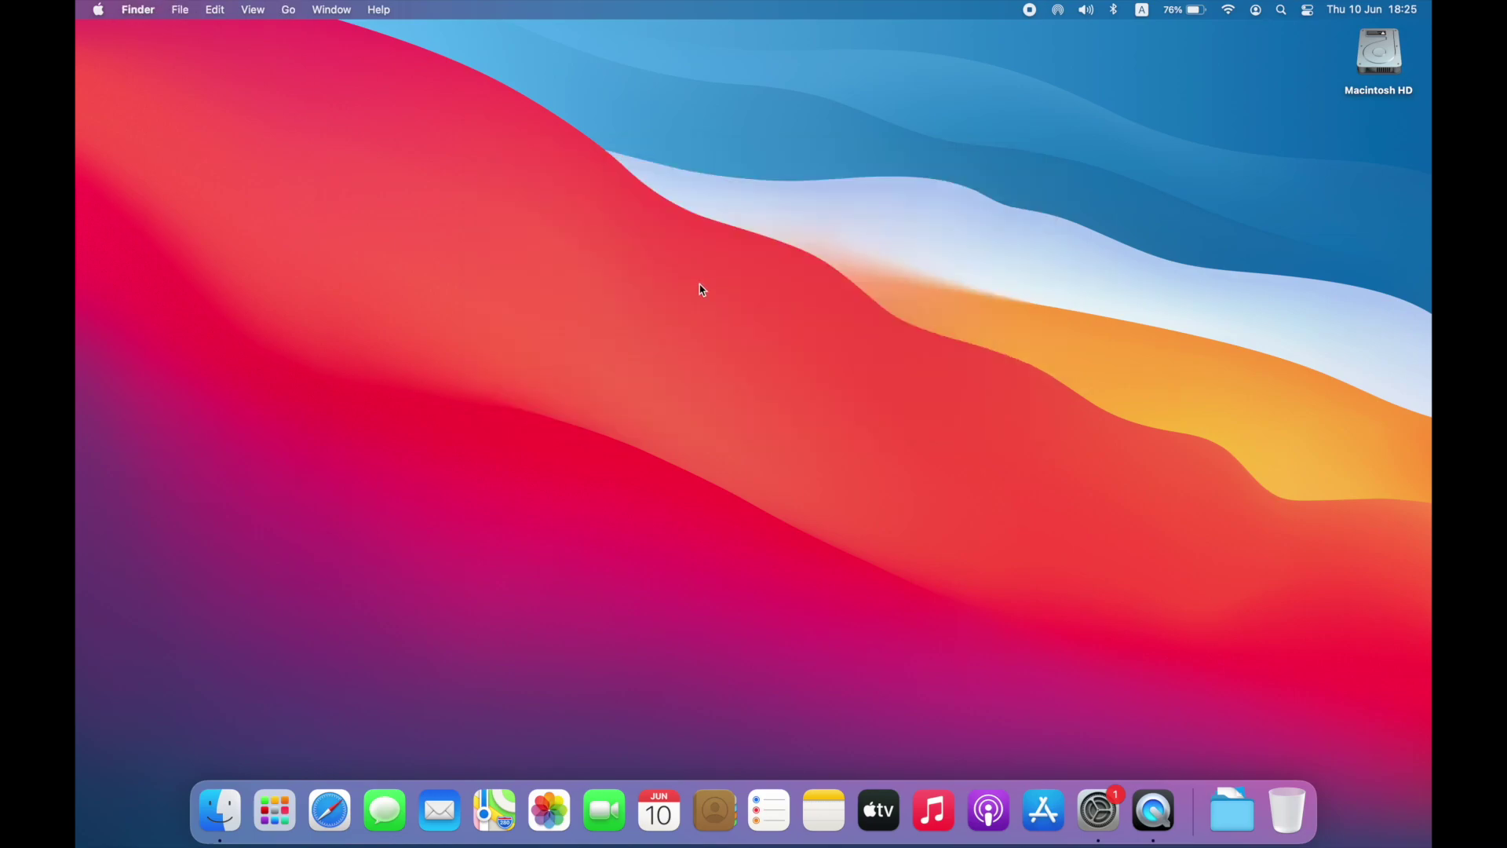
{"action": "right_click", "coordinate": [220, 810]}
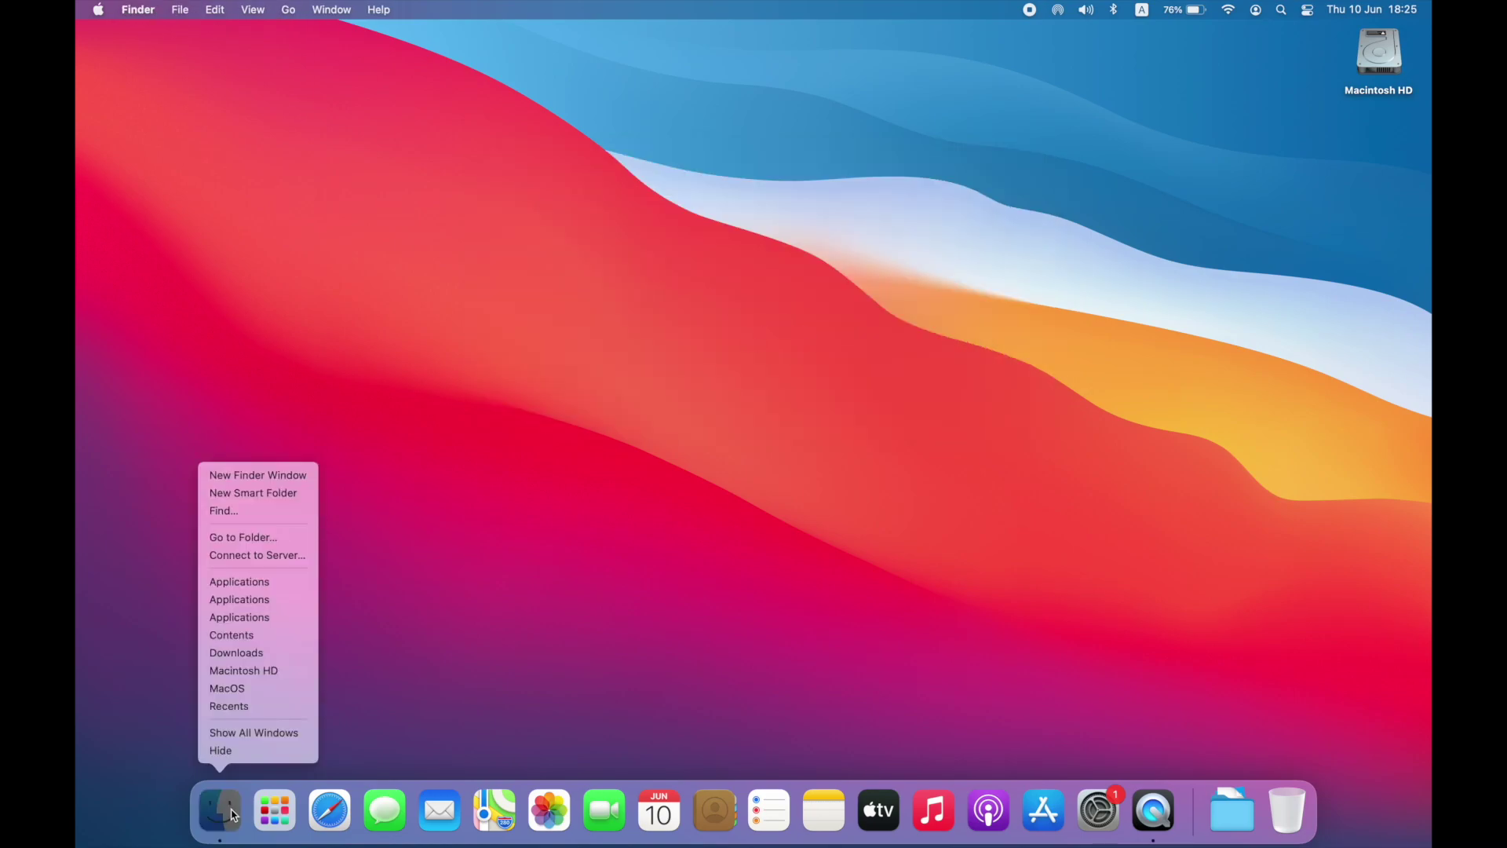
{"action": "left_click", "coordinate": [261, 583]}
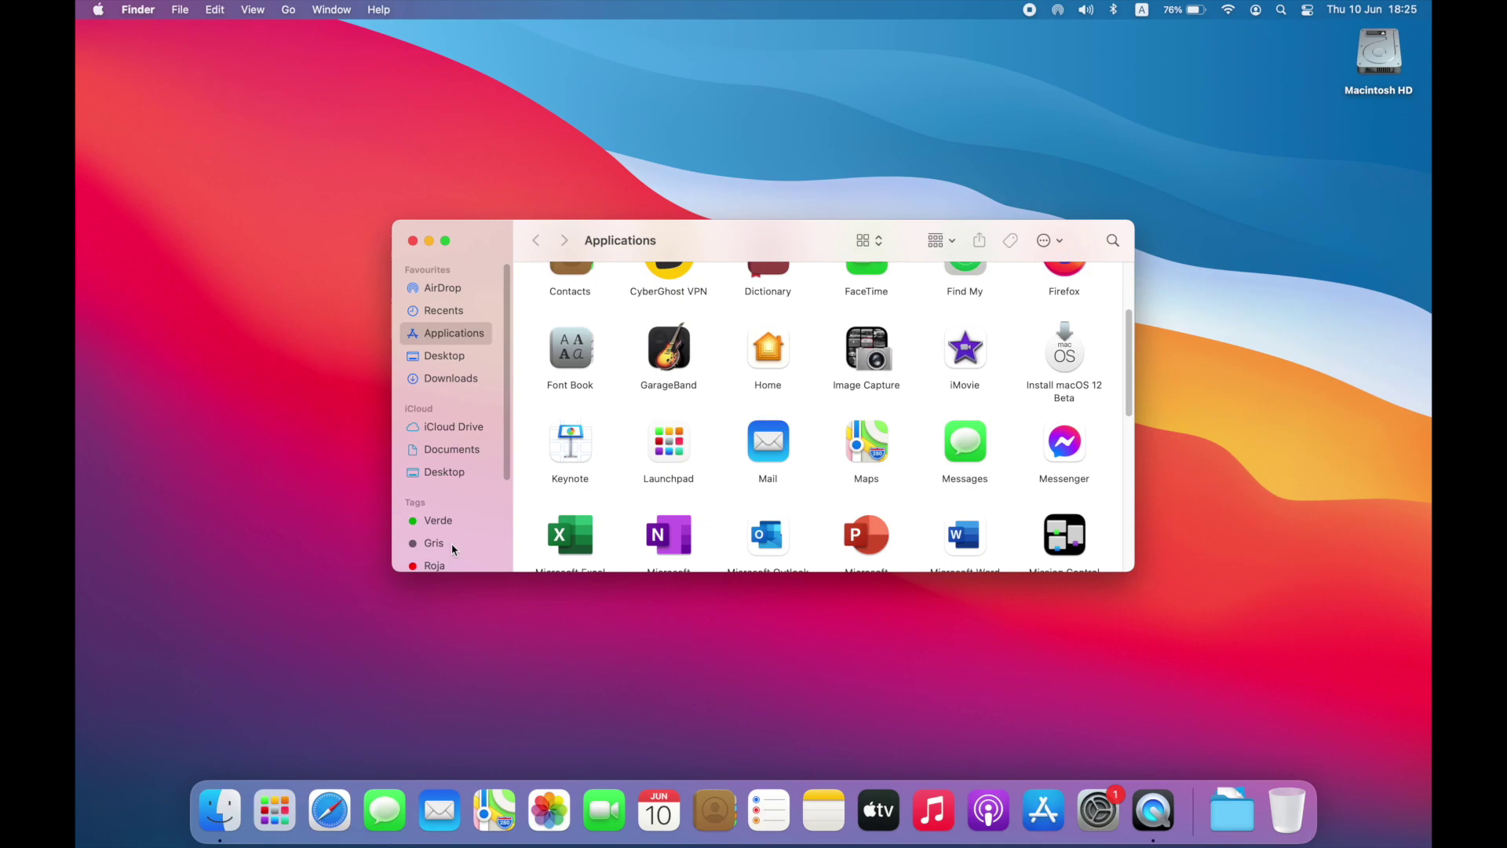
Step: Launch InstallAssistant from Install macOS 12 Beta's package contents, under Contents > MacOS
{"action": "right_click", "coordinate": [1060, 356]}
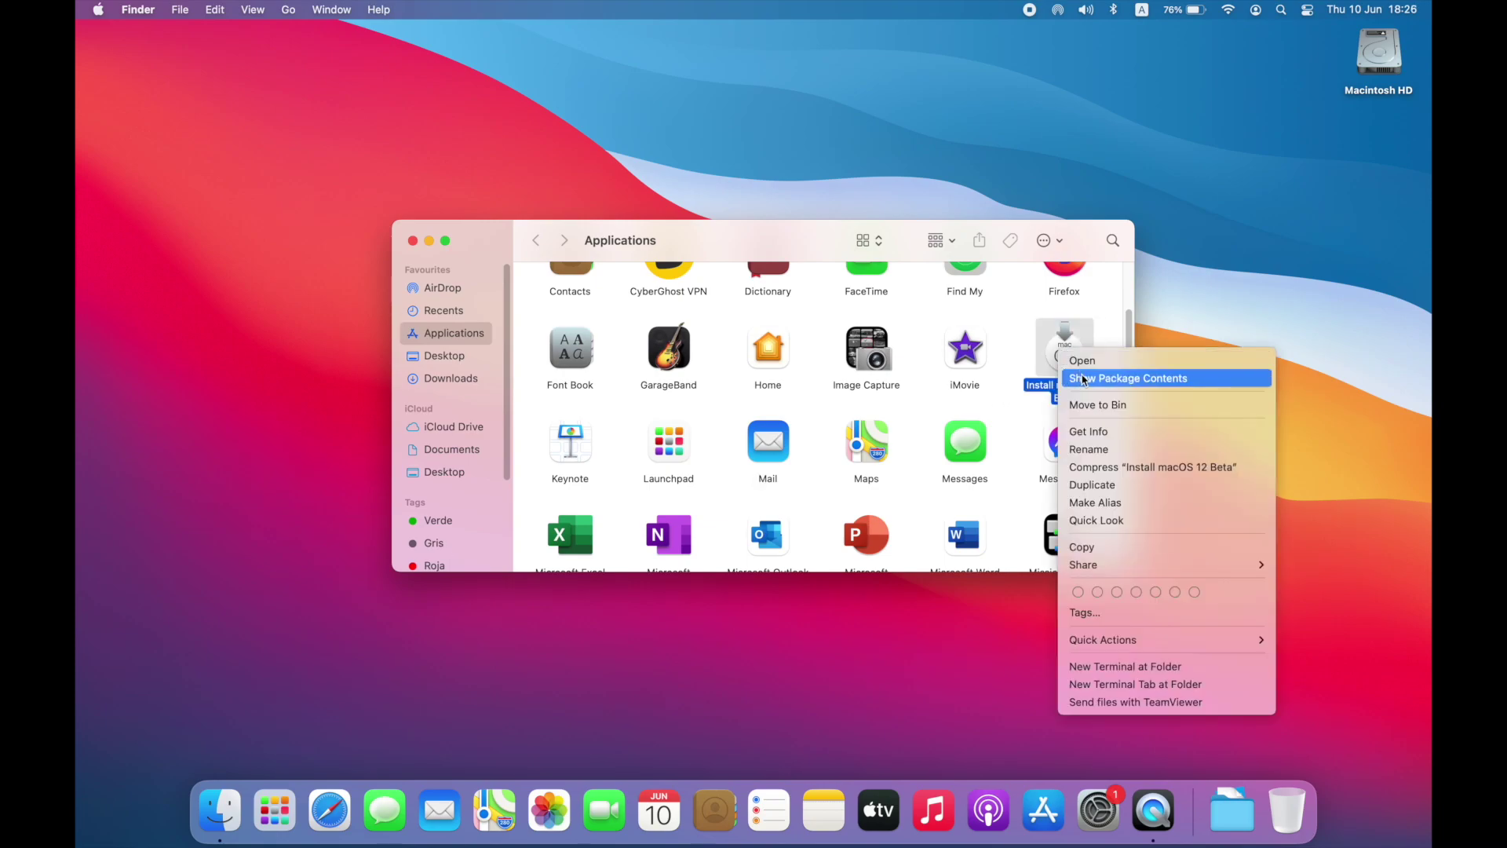
{"action": "left_click", "coordinate": [1084, 378]}
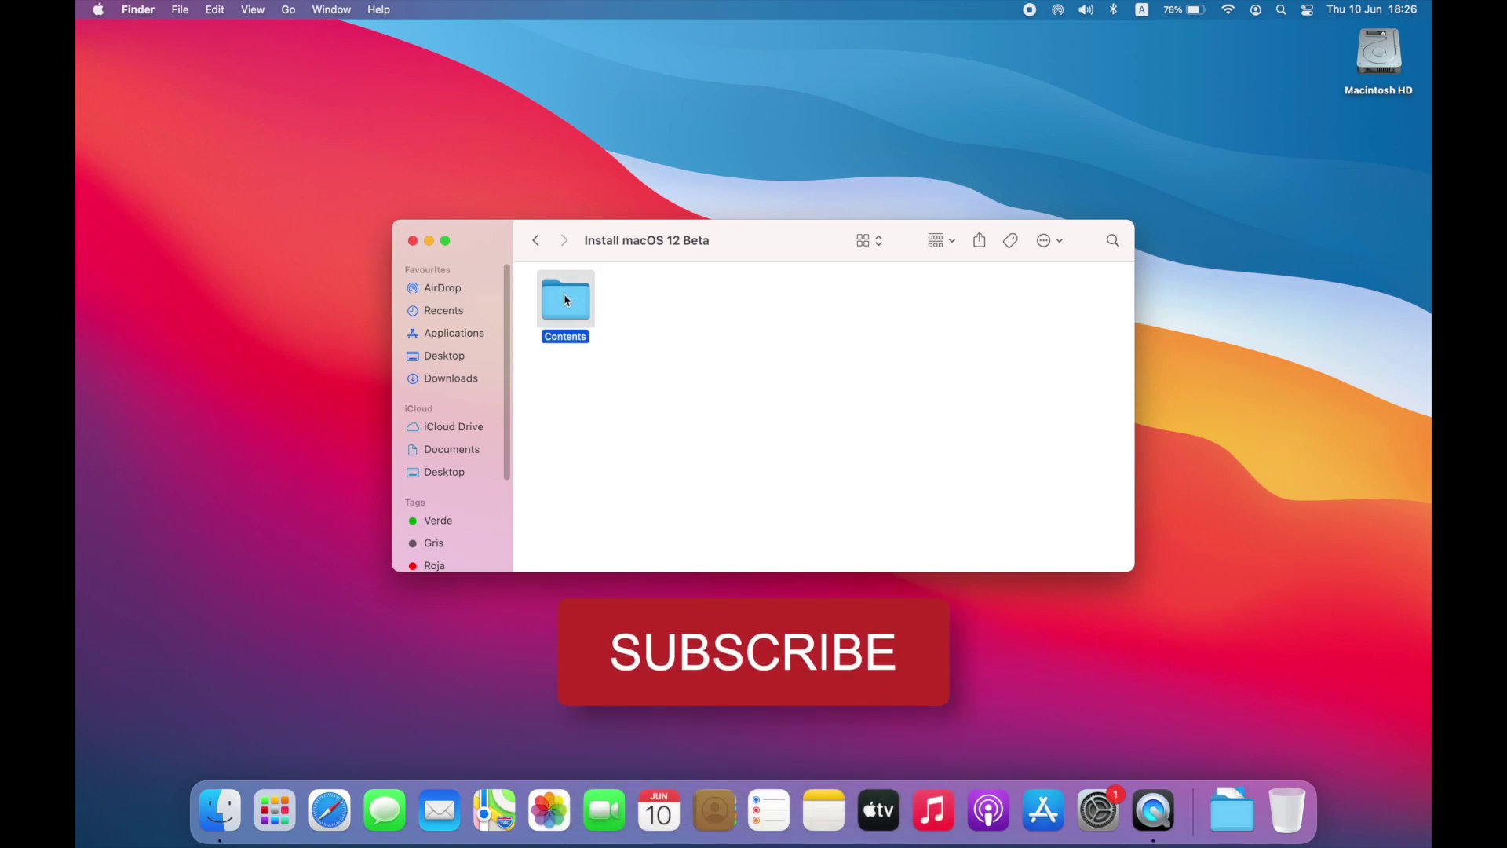
{"action": "double_click", "coordinate": [566, 299]}
{"action": "double_click", "coordinate": [924, 297]}
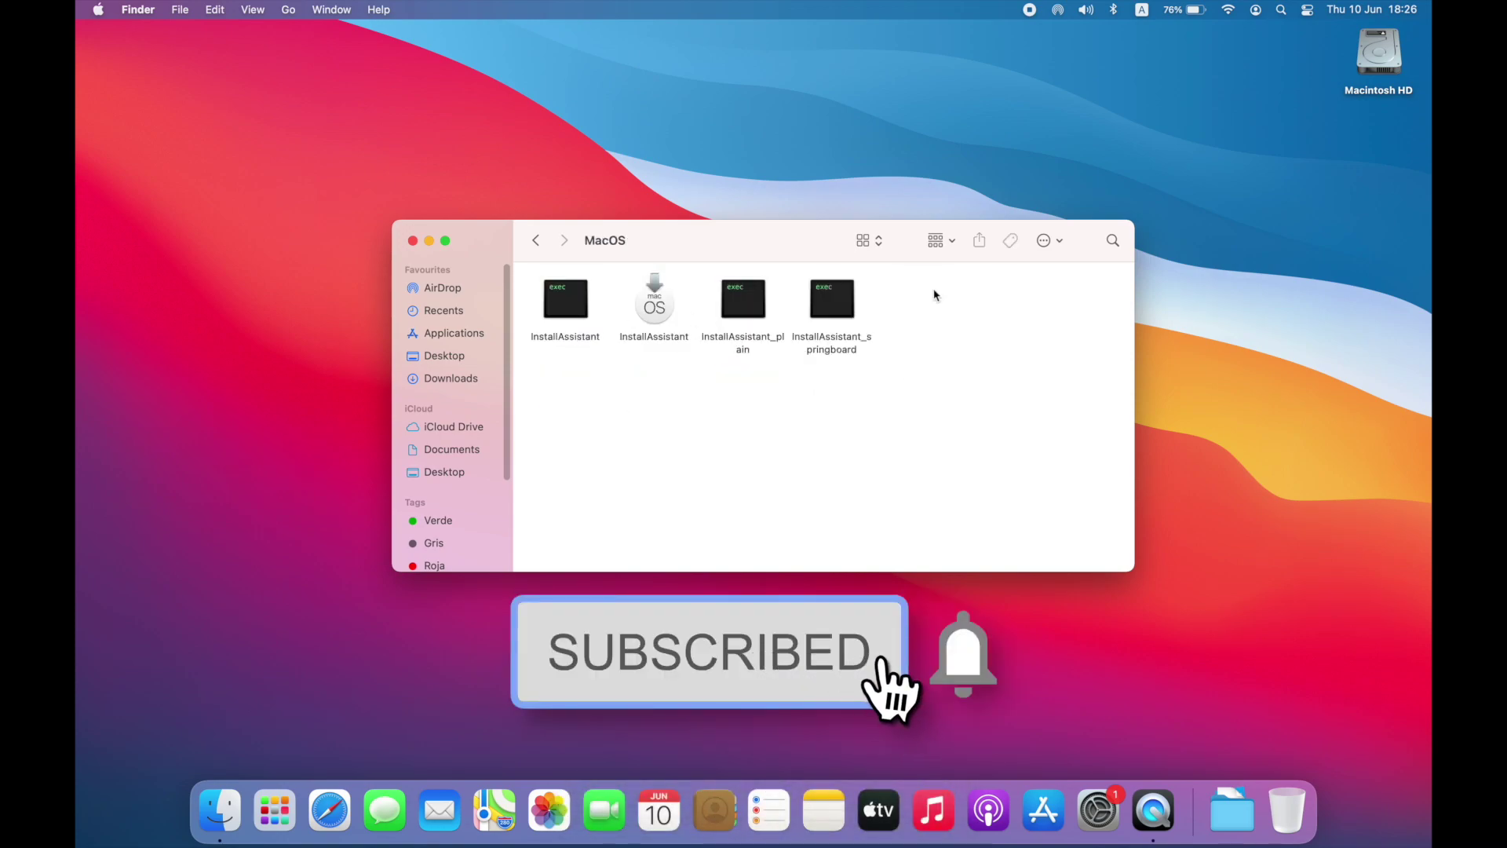
{"action": "double_click", "coordinate": [655, 304]}
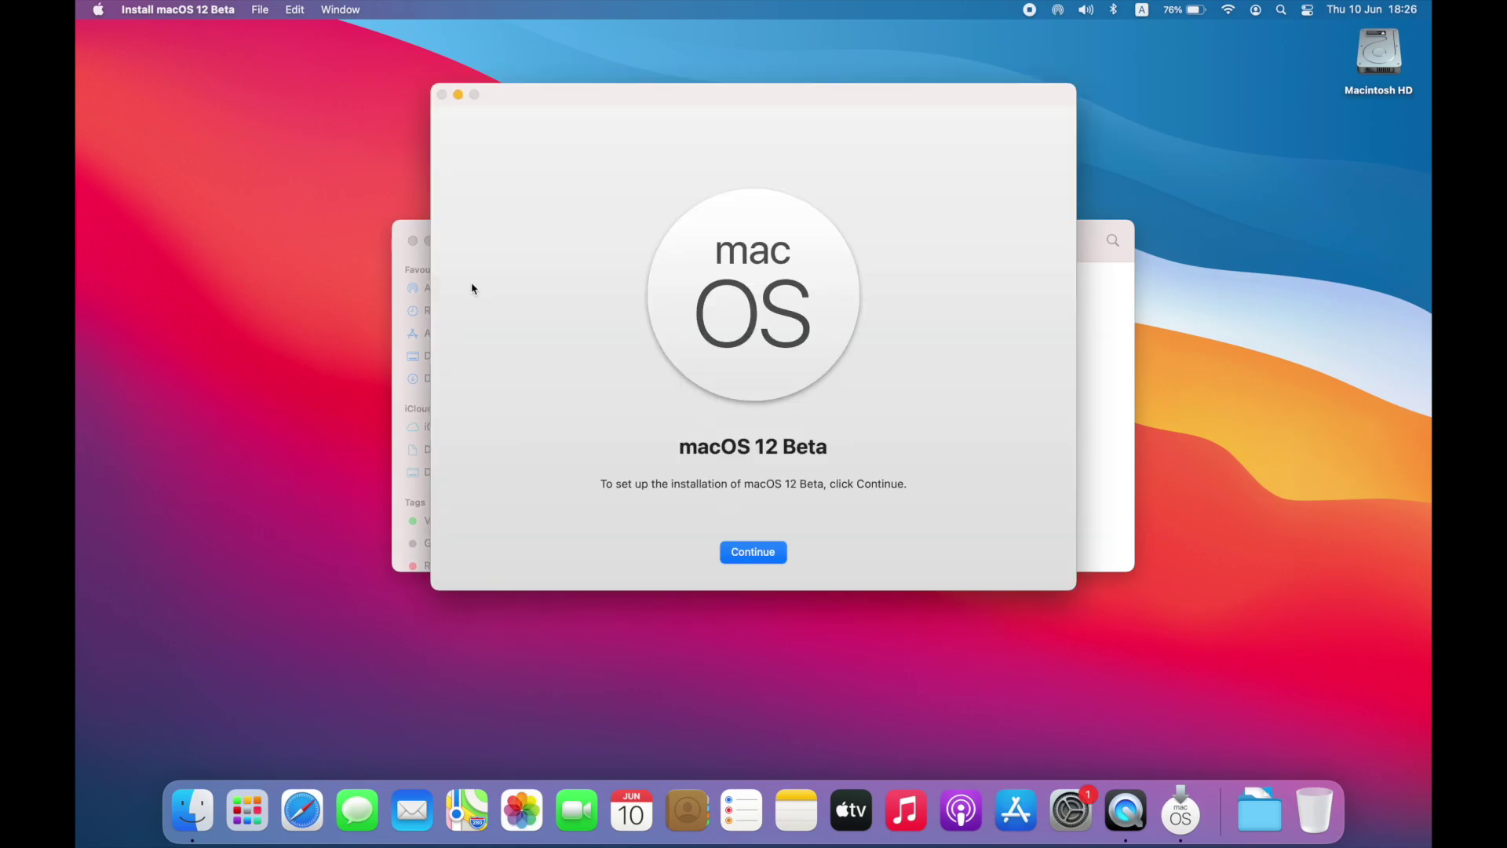
Step: Close Finder, agree to the macOS 12 Beta licence and continue installing onto Macintosh HD
{"action": "left_click", "coordinate": [420, 248]}
{"action": "left_click", "coordinate": [413, 241]}
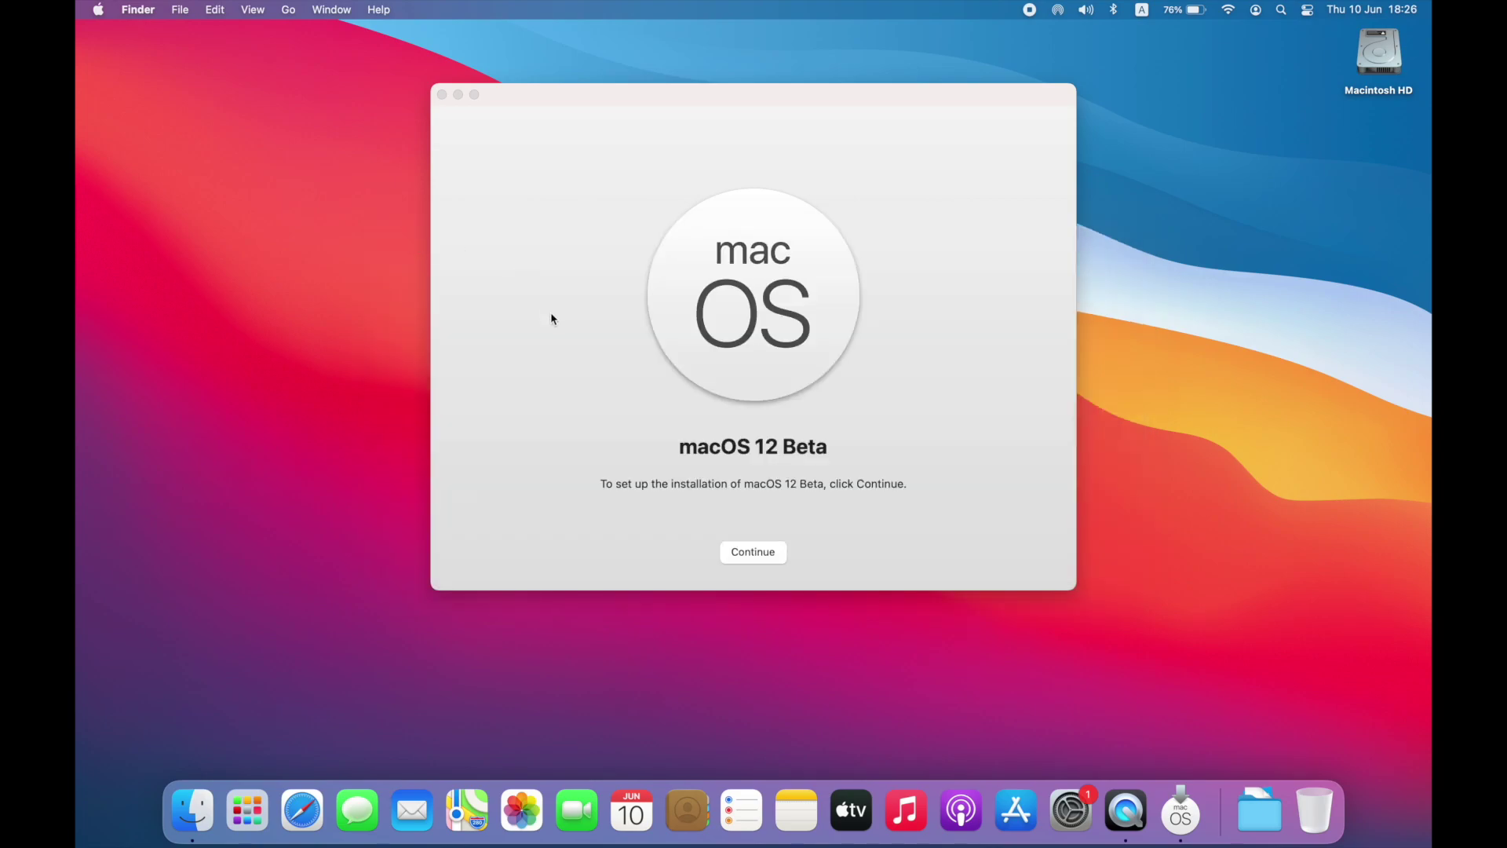
{"action": "left_click", "coordinate": [741, 556]}
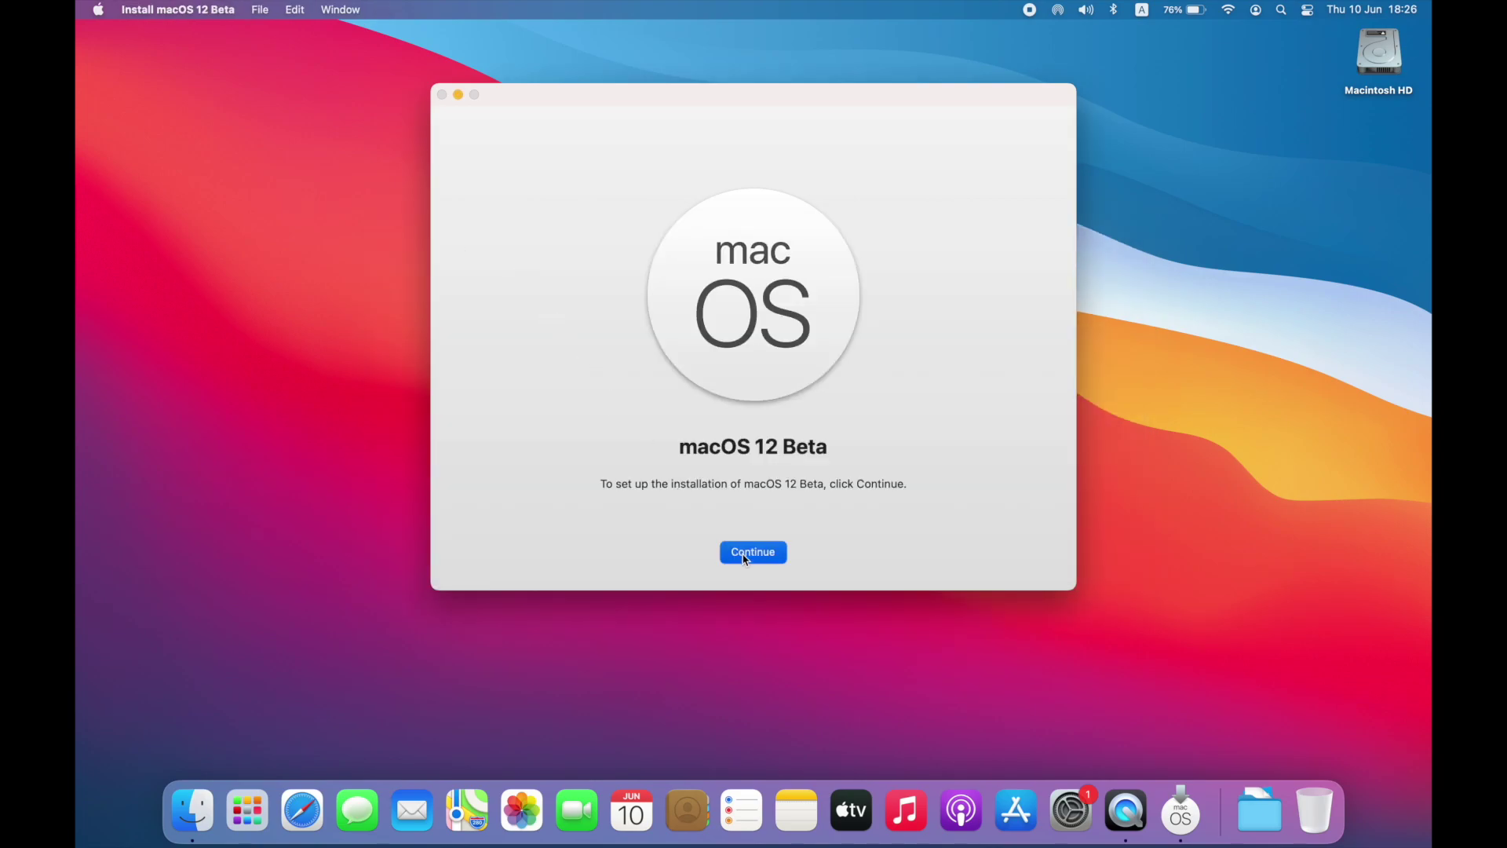
{"action": "left_click", "coordinate": [774, 554]}
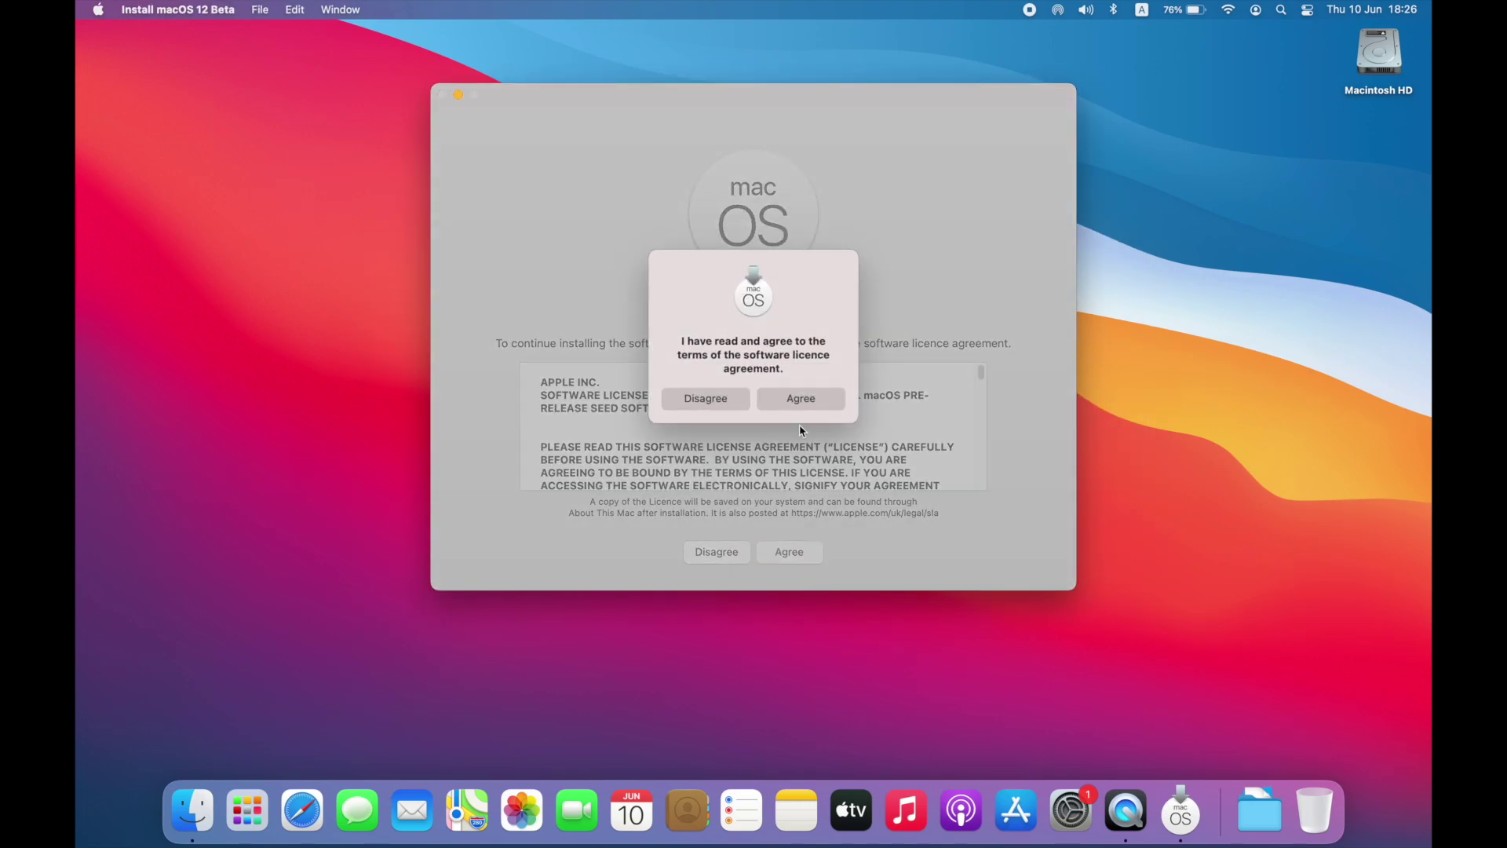
{"action": "left_click", "coordinate": [818, 402]}
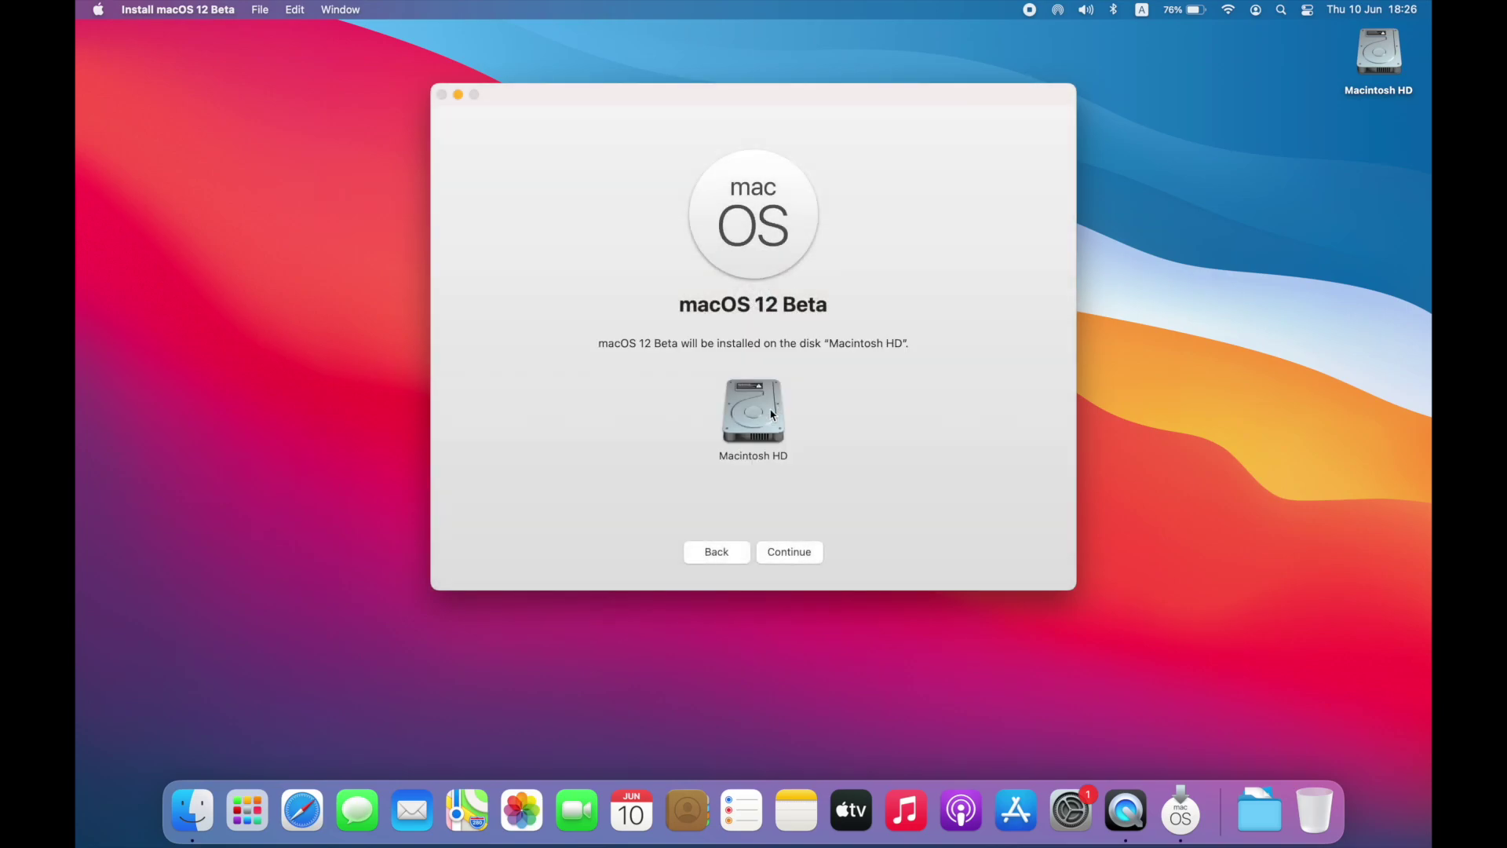
{"action": "left_click", "coordinate": [792, 555]}
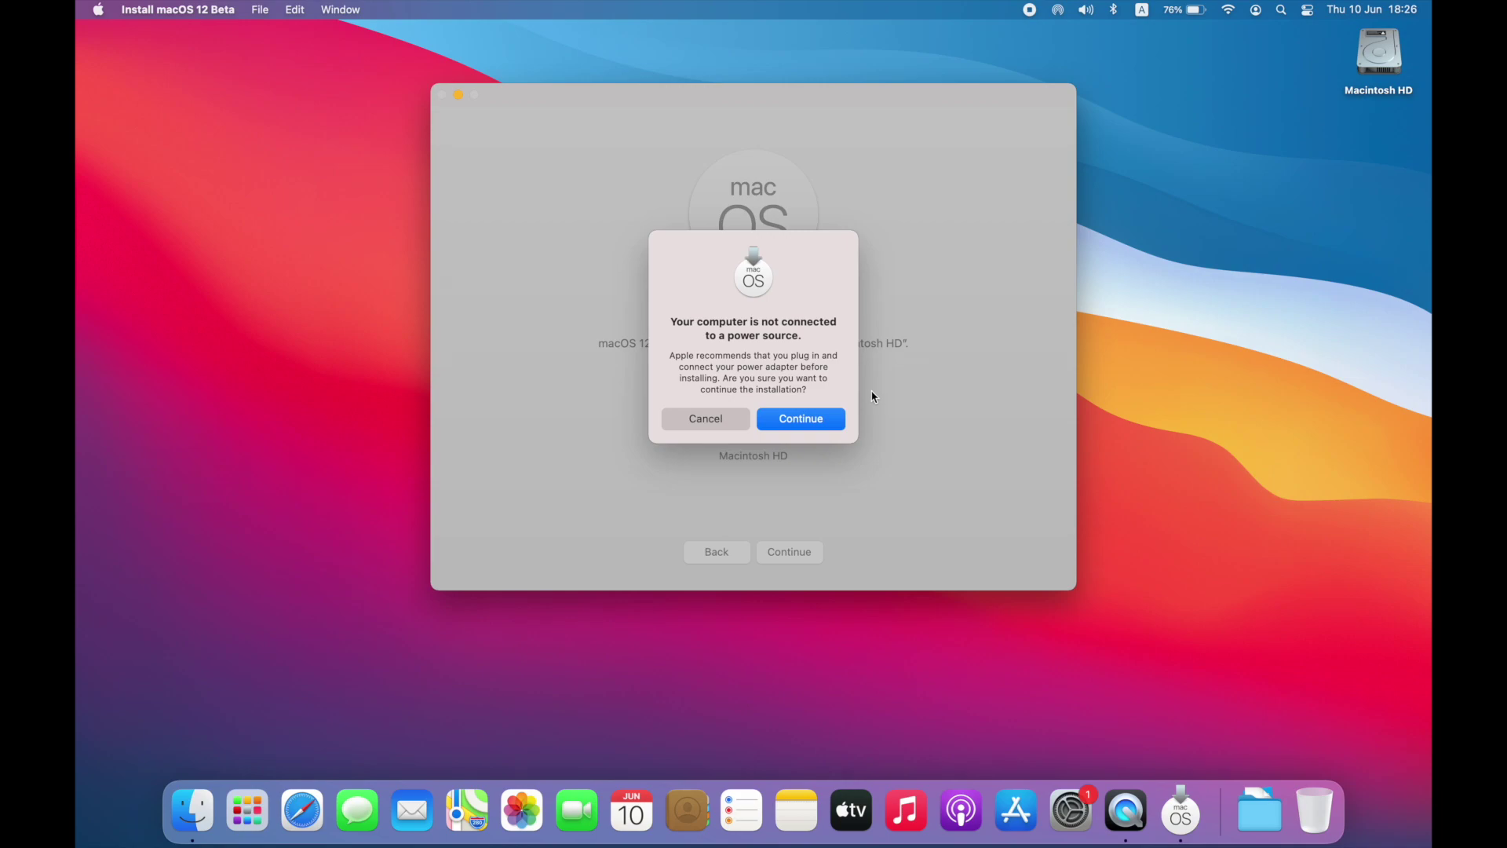
Step: Accept the battery-power warning and submit the administrator password to begin installing
{"action": "key", "text": "Return"}
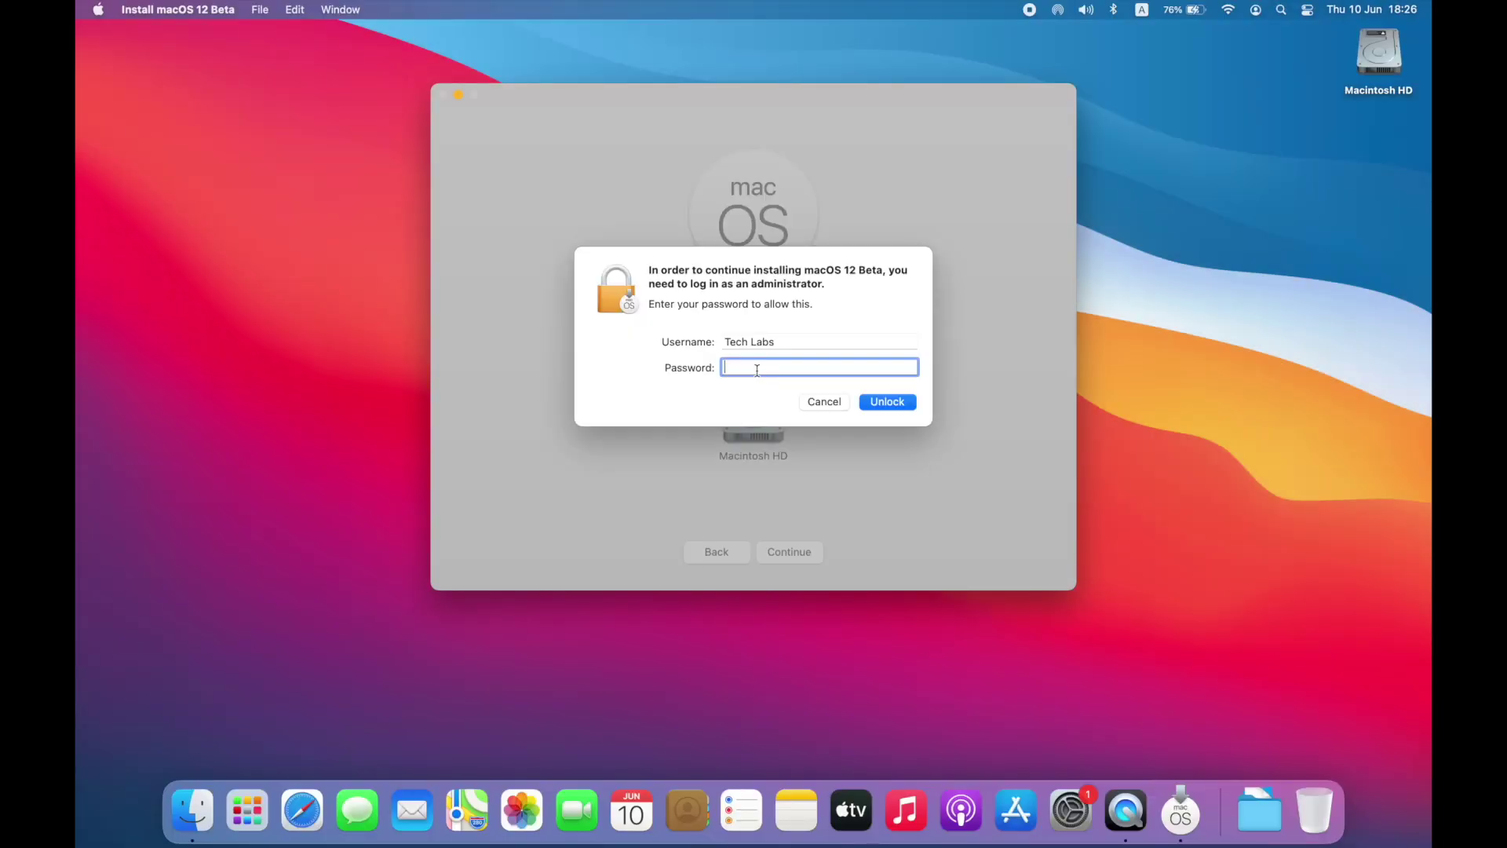
{"action": "key", "text": "Return"}
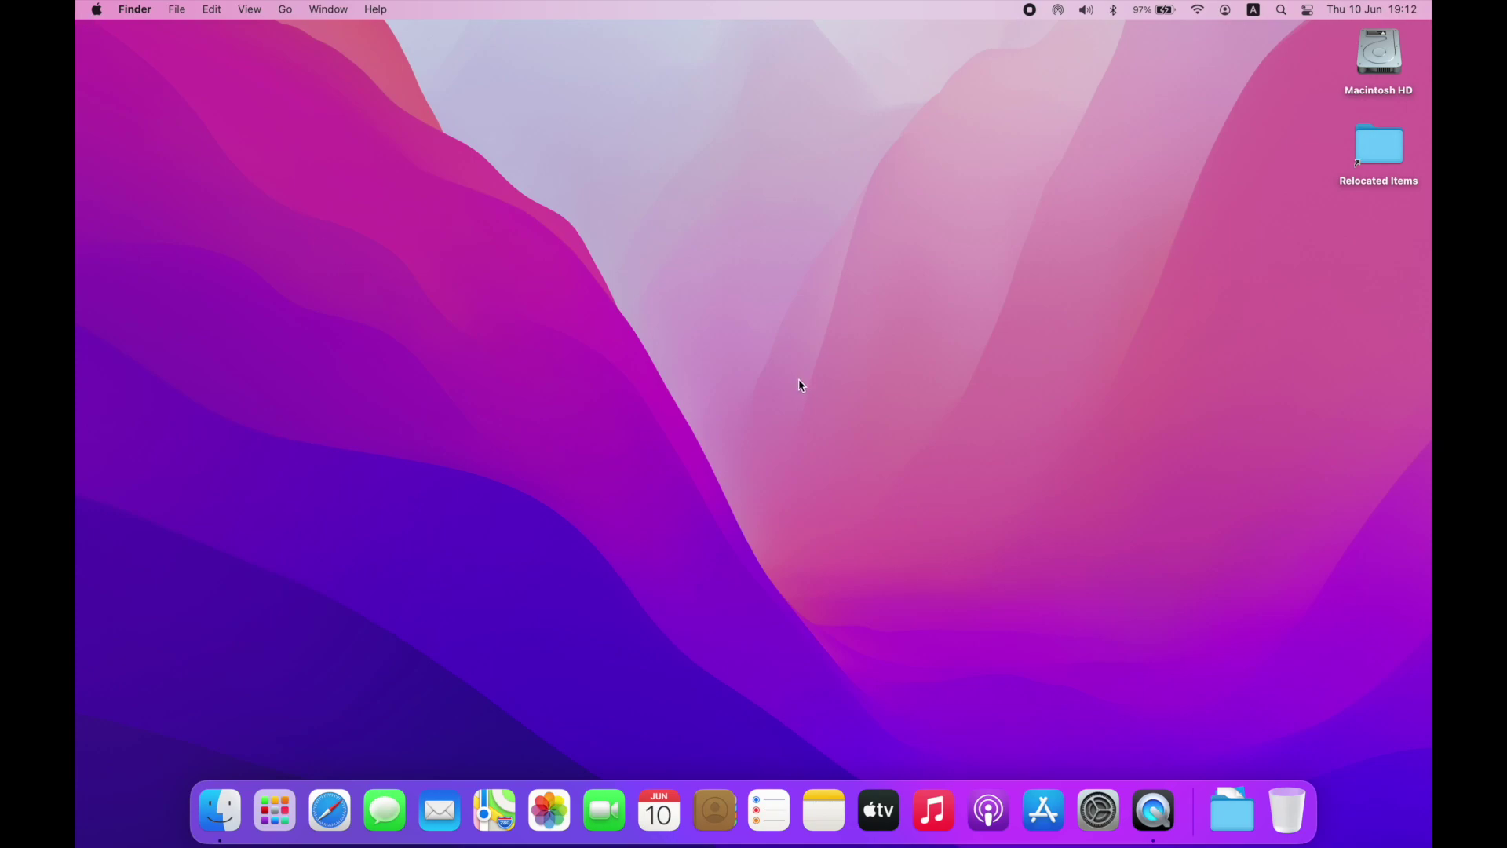
Step: Open About This Mac to confirm macOS Monterey Version 12.0 Beta is installed
{"action": "left_click", "coordinate": [97, 10]}
{"action": "left_click", "coordinate": [118, 30]}
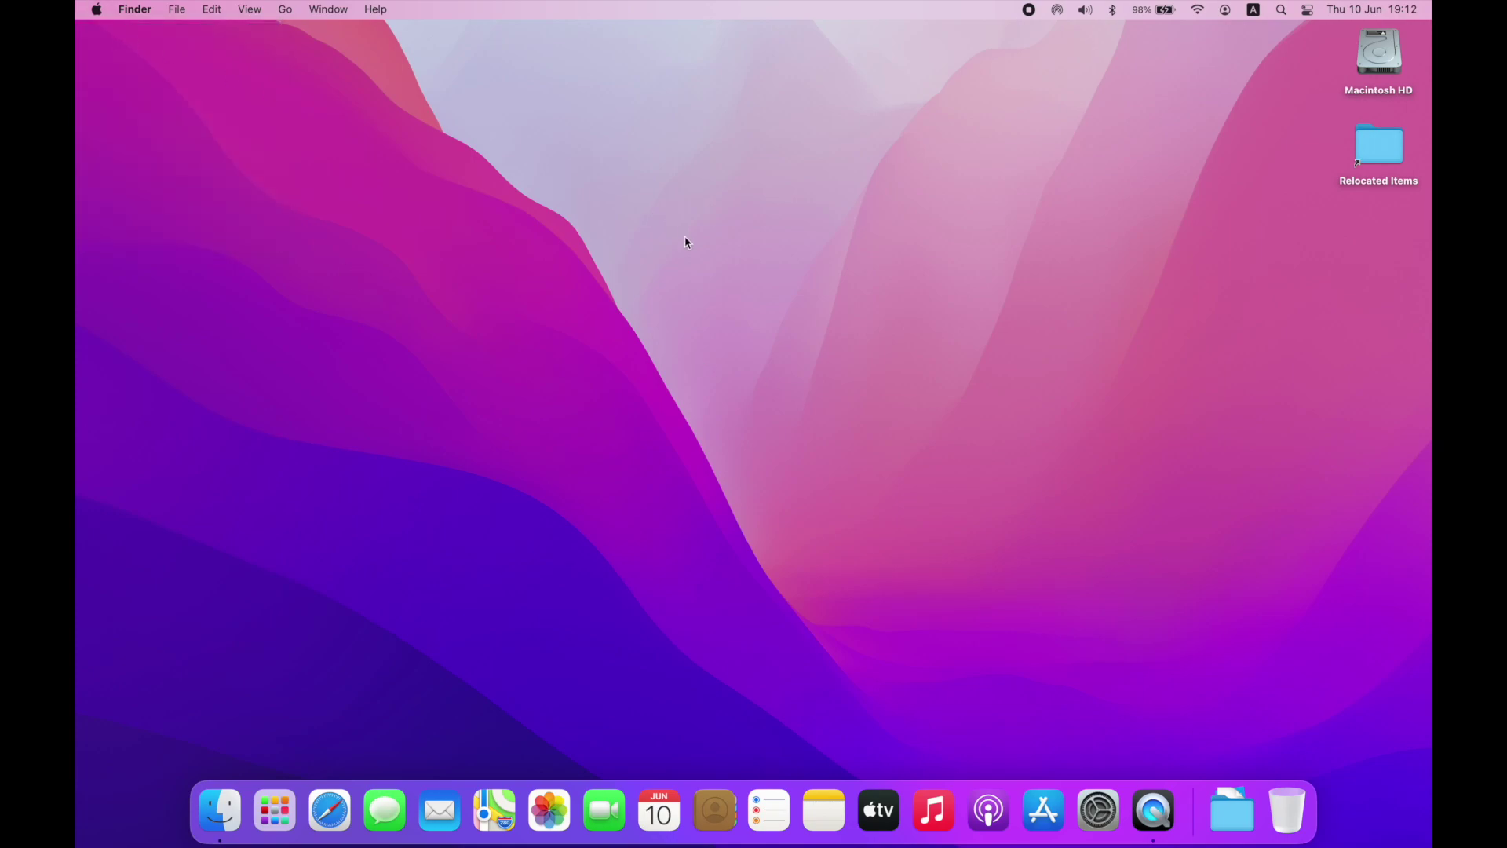